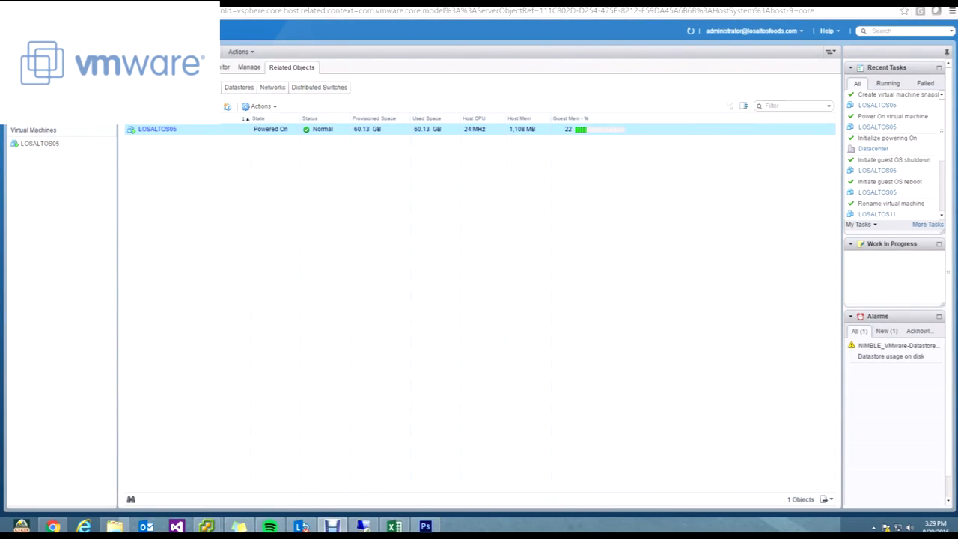
Step: Add a new 40 GB hard disk to the LOSALTOS05 virtual machine with thick provision lazy zeroed and Dependent disk mode
click(35, 145)
right_click(36, 143)
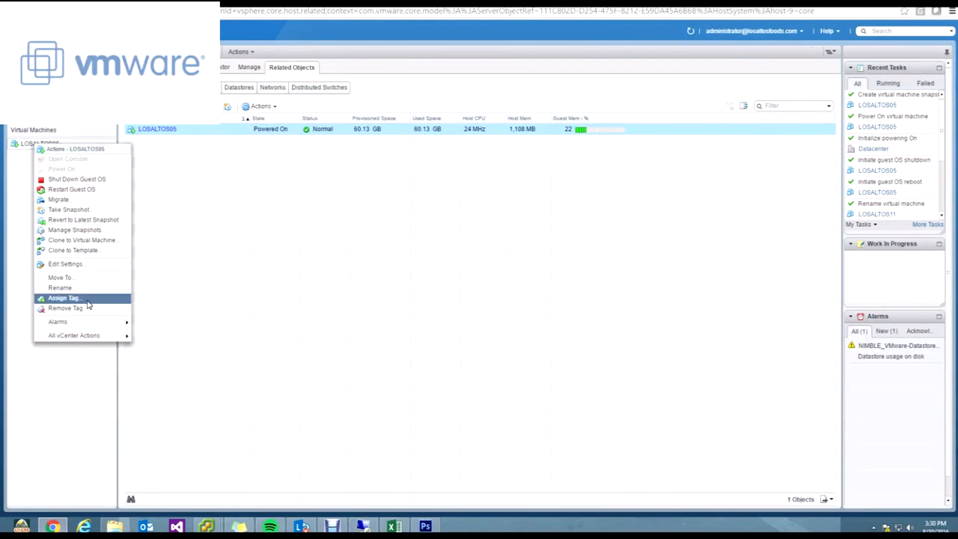
click(74, 267)
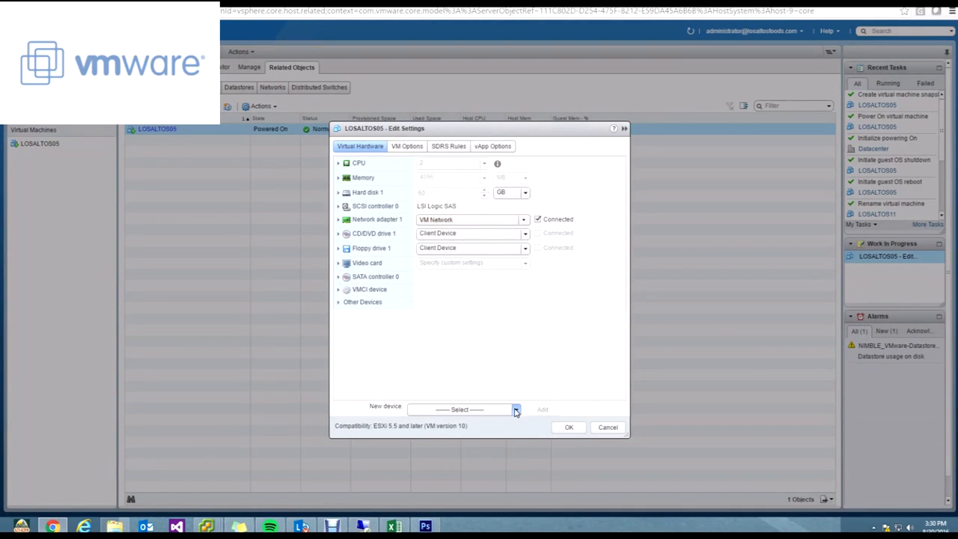
click(514, 412)
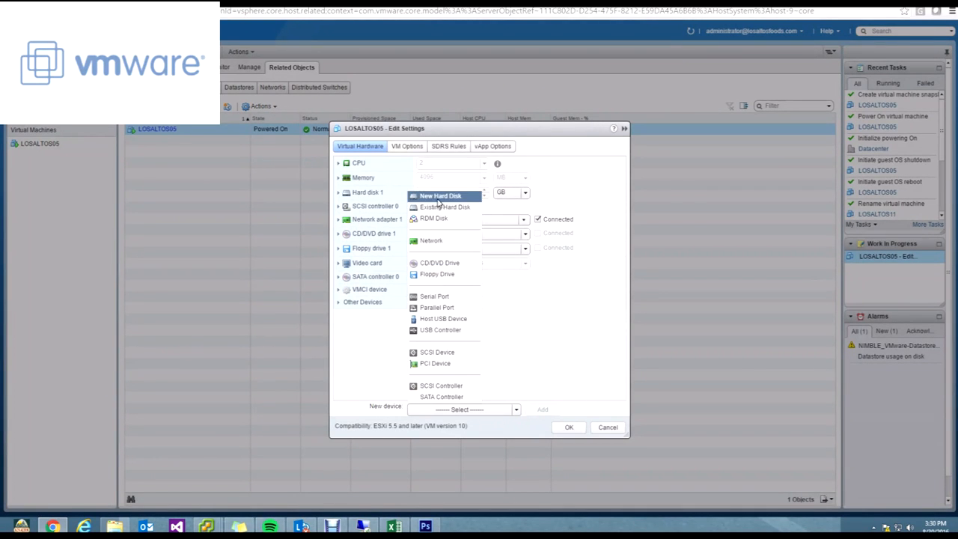
click(440, 196)
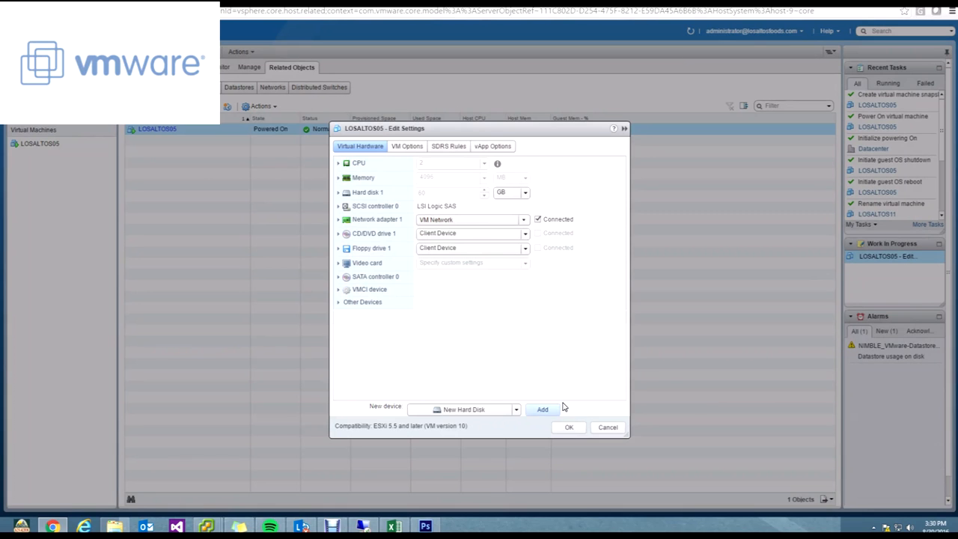
click(557, 410)
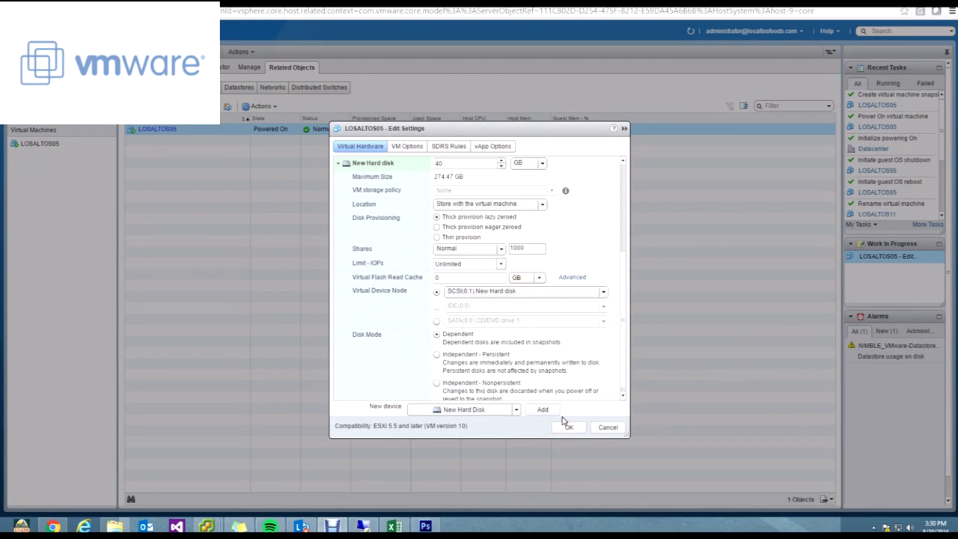
click(568, 427)
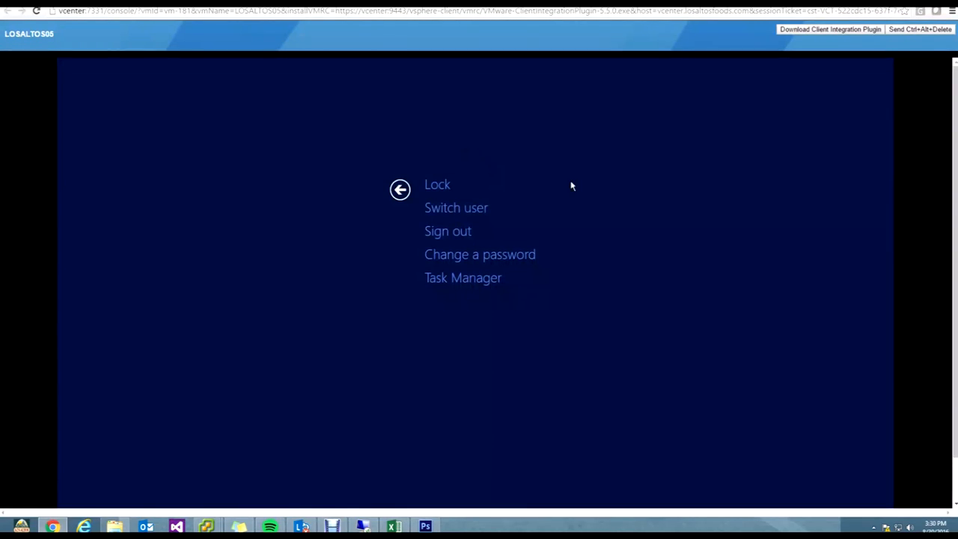
Step: Return to the guest desktop and initialize Disk 1 in Disk Management with the MBR partition style
click(399, 188)
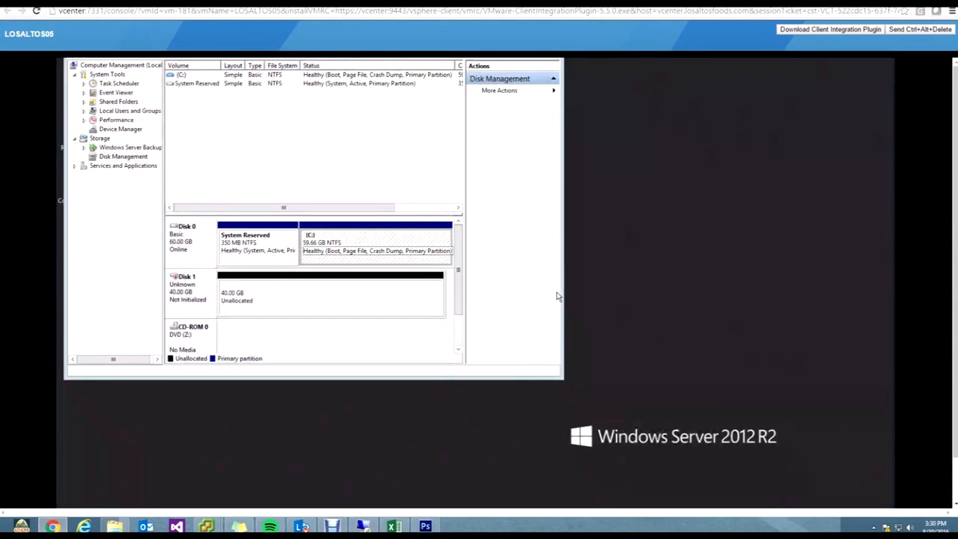
click(249, 307)
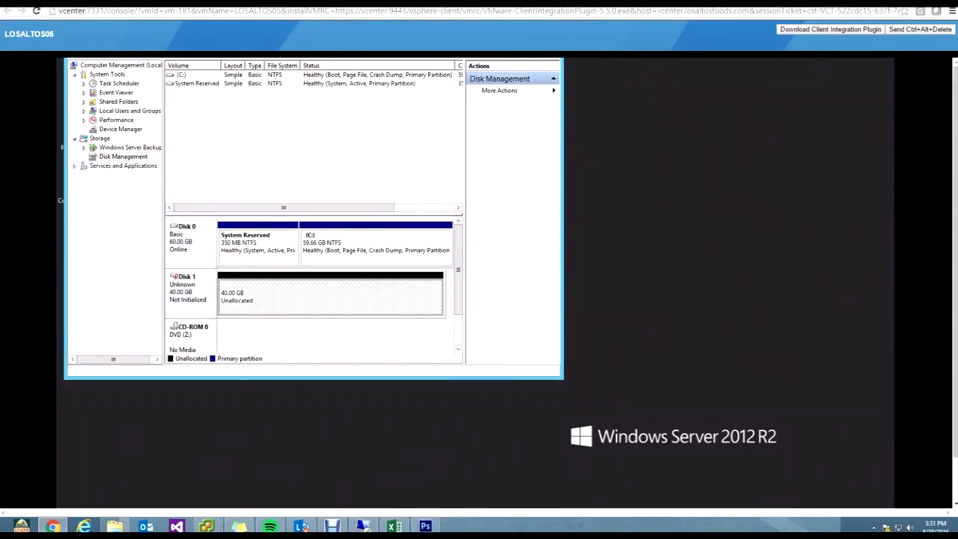
right_click(255, 302)
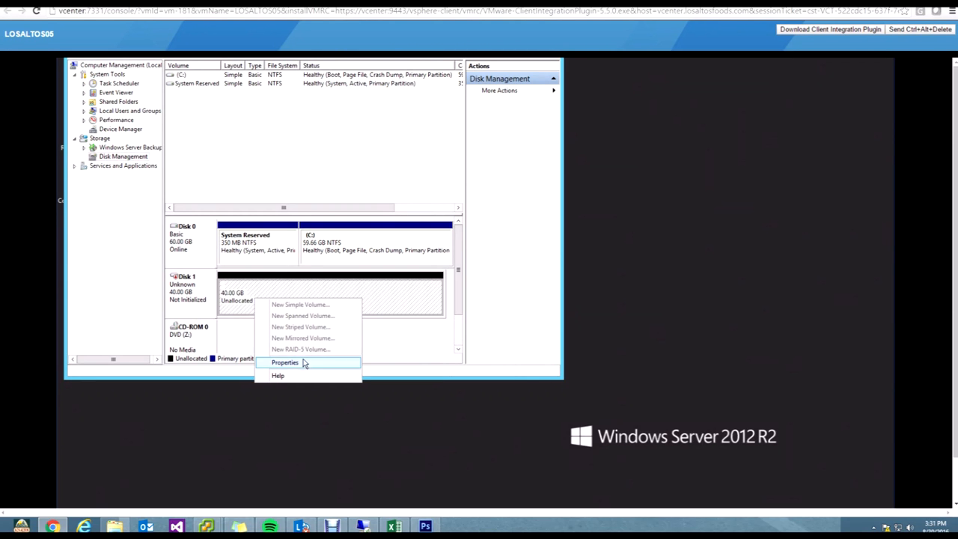
click(184, 296)
right_click(185, 296)
click(228, 297)
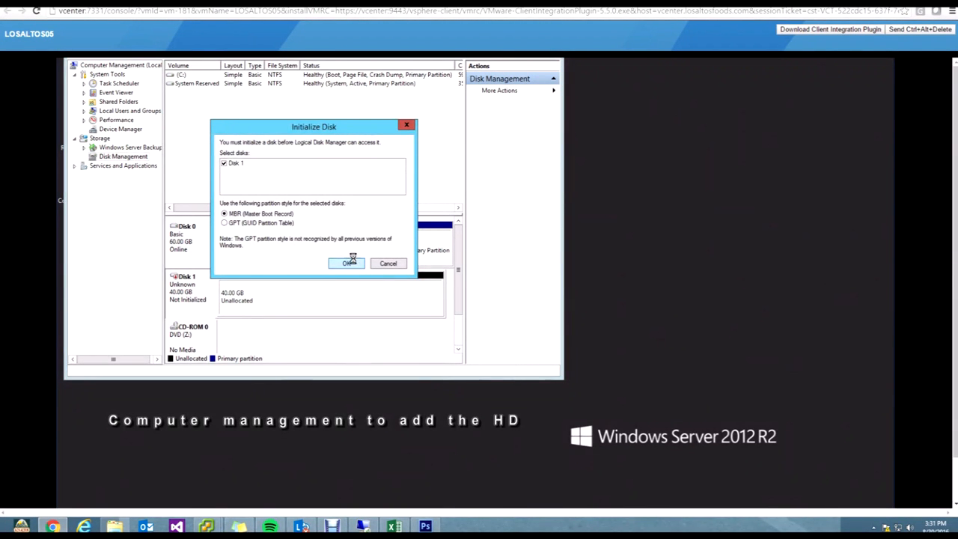
click(348, 262)
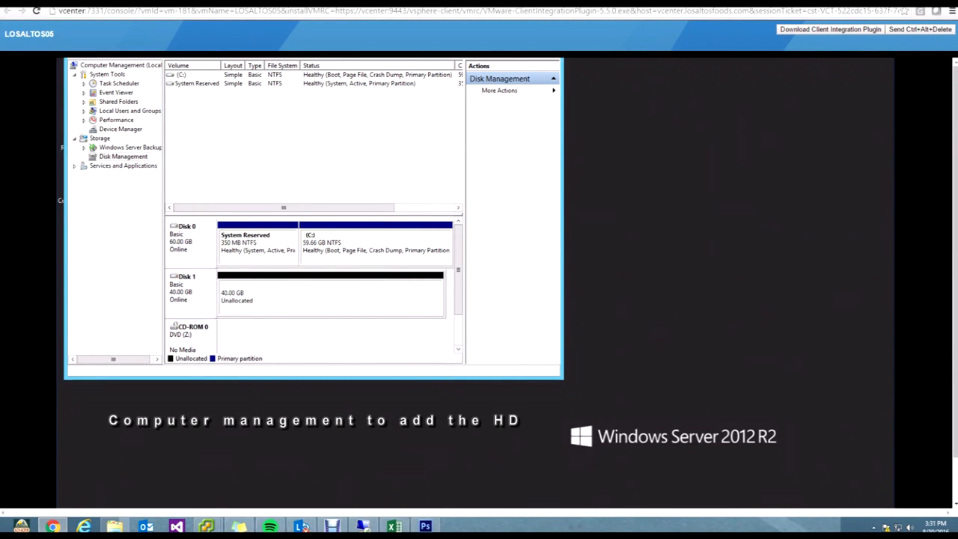
Step: Create a full-size NTFS simple volume labelled New Volume on Disk 1 with drive letter D
right_click(324, 259)
click(348, 264)
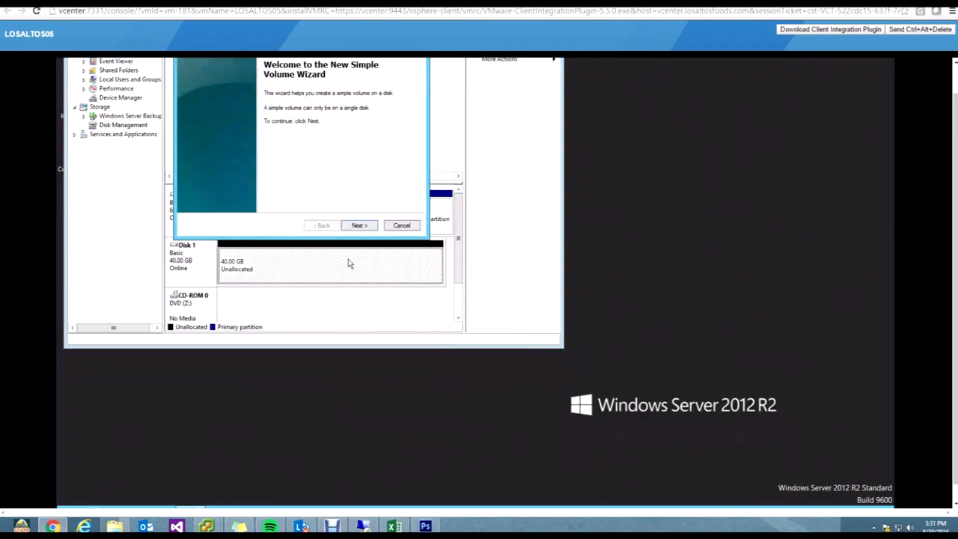
click(359, 225)
click(358, 225)
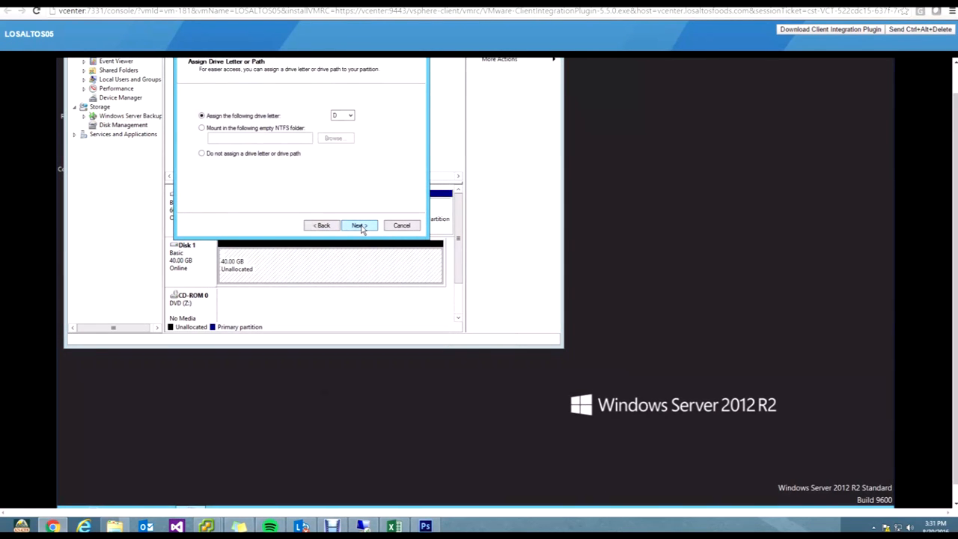
click(358, 226)
click(359, 225)
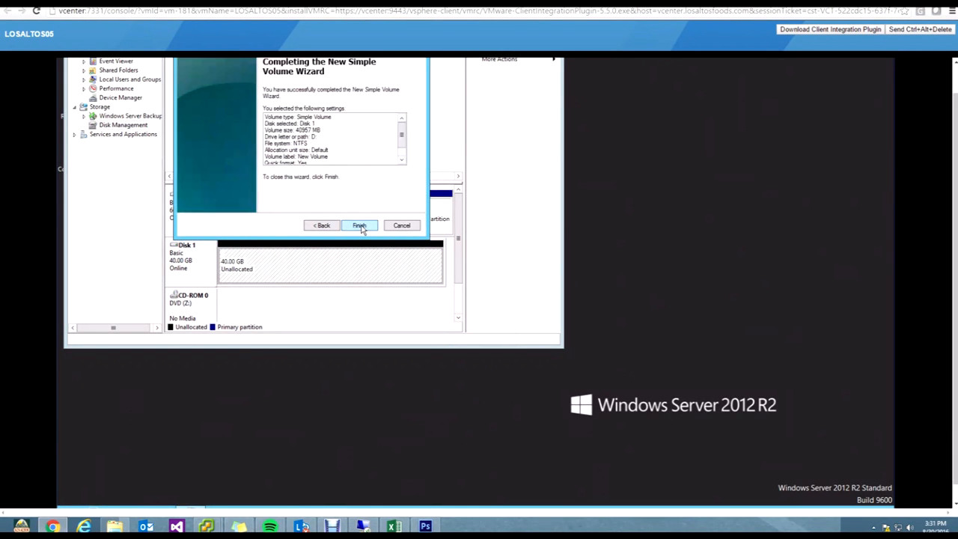
click(360, 225)
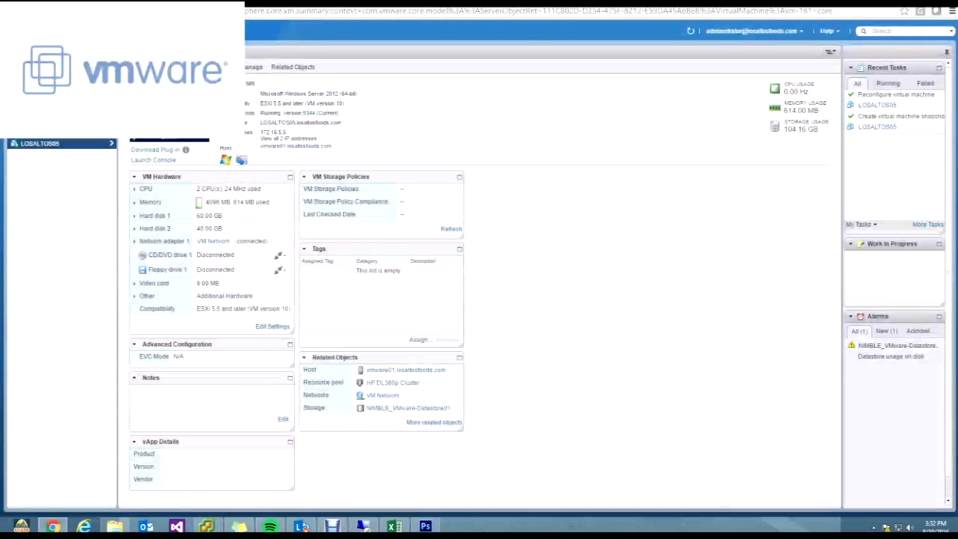
Step: Take a snapshot of LOSALTOS05 named 40GBHDSETUP, including the virtual machine's memory
right_click(45, 146)
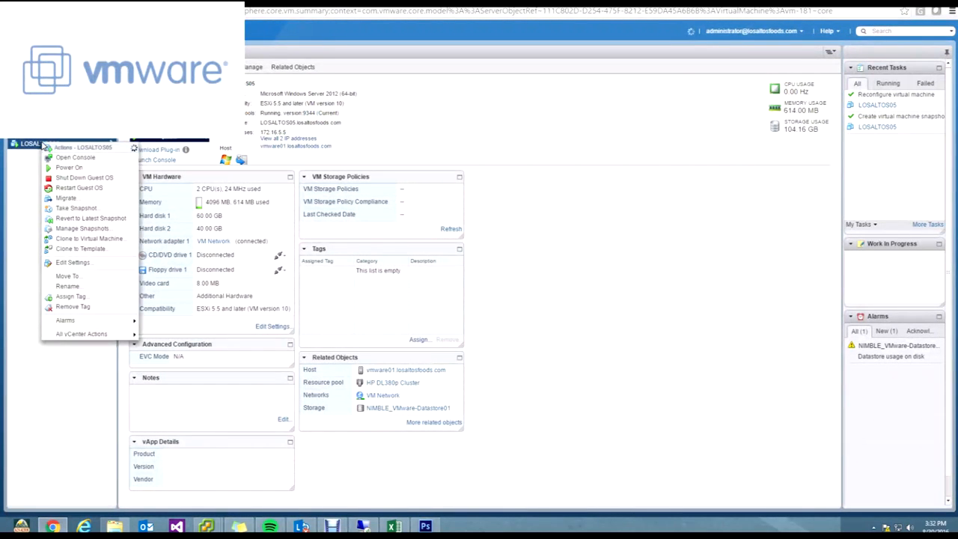
click(75, 208)
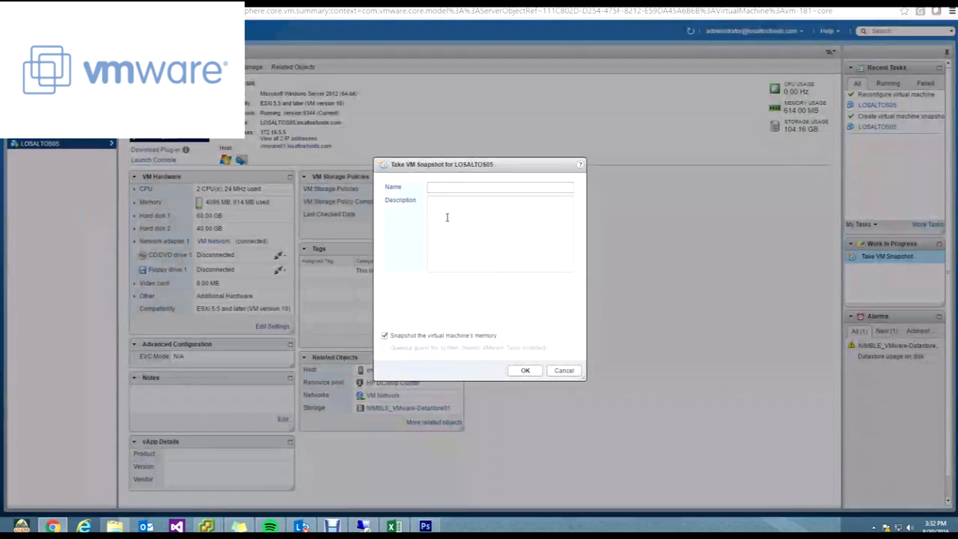
text(40GBHDSETUP)
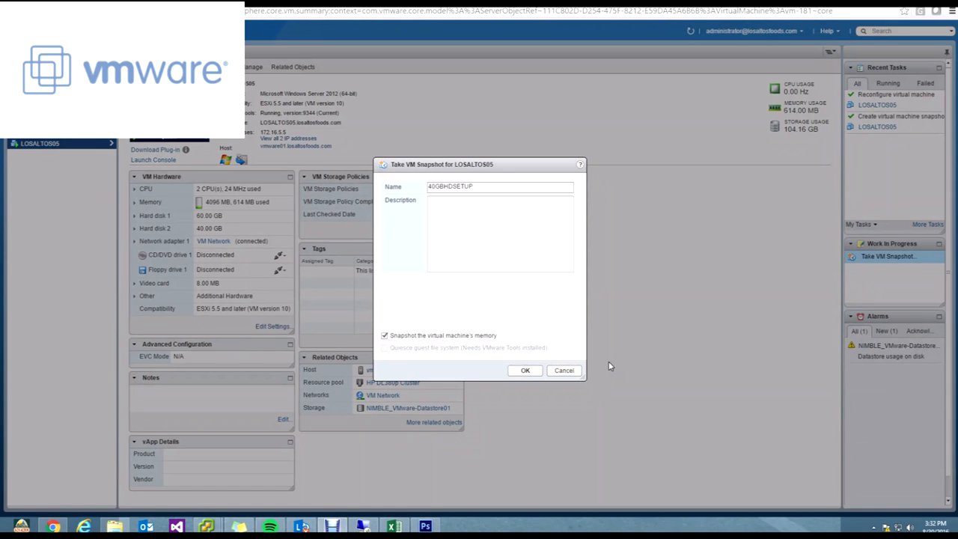
click(525, 370)
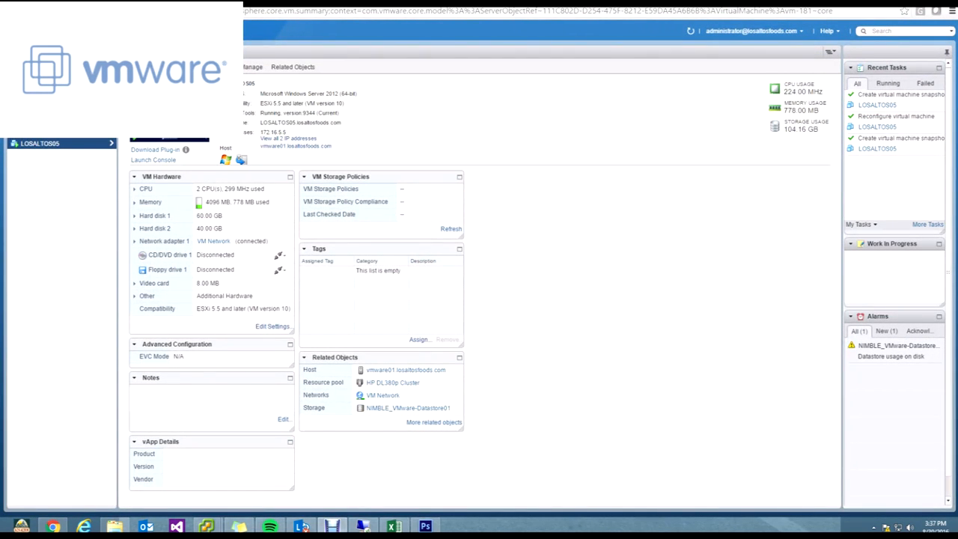
Step: In the LOSALTOS05 console, copy the DB folder from the desktop to New Volume (D:) and open the copy
click(153, 160)
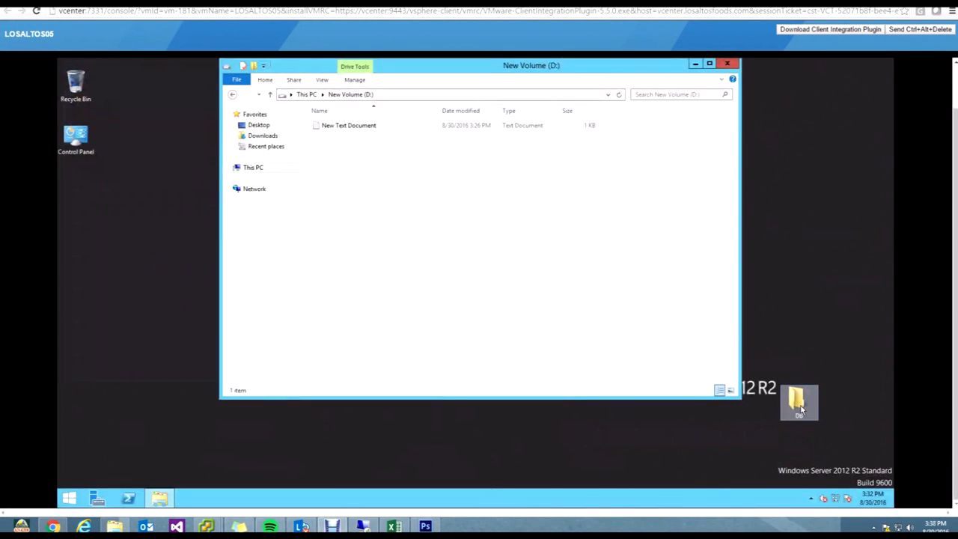
drag(799, 404, 366, 213)
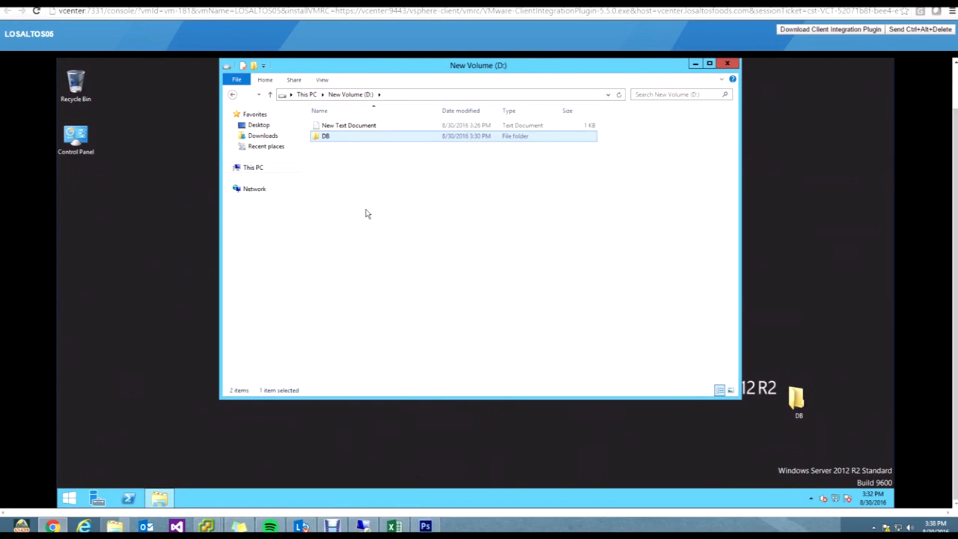
double_click(323, 137)
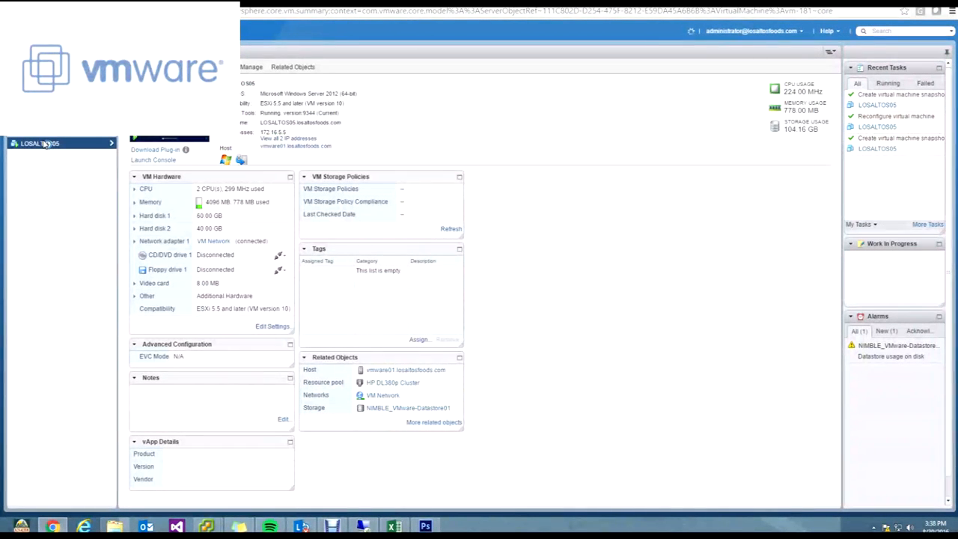
Step: Revert the LOSALTOS05 virtual machine to the 40GBHDSETUP snapshot
right_click(45, 143)
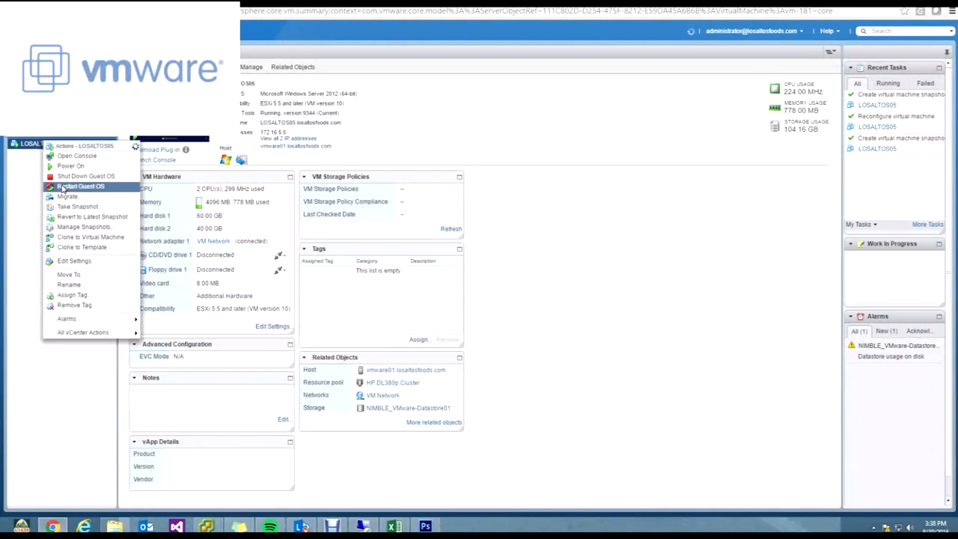
click(84, 226)
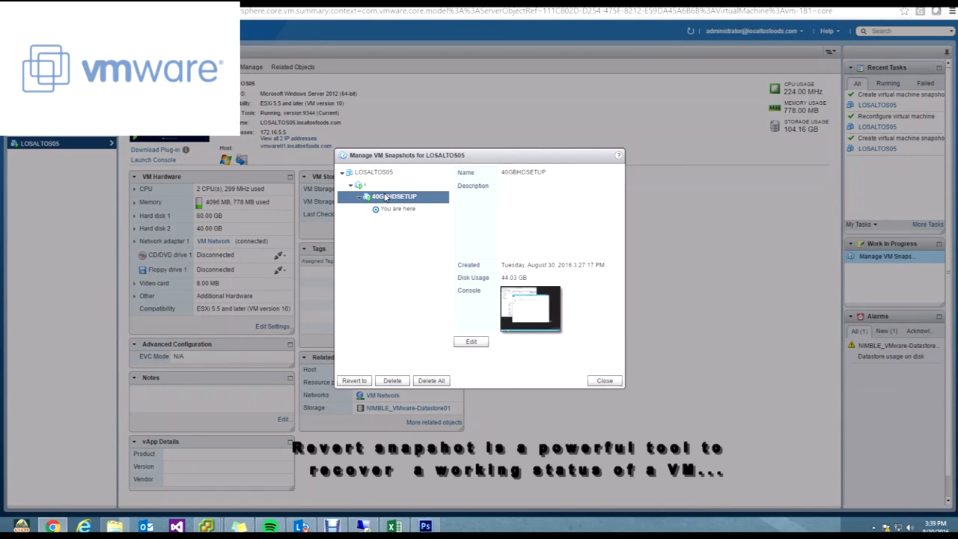
click(362, 381)
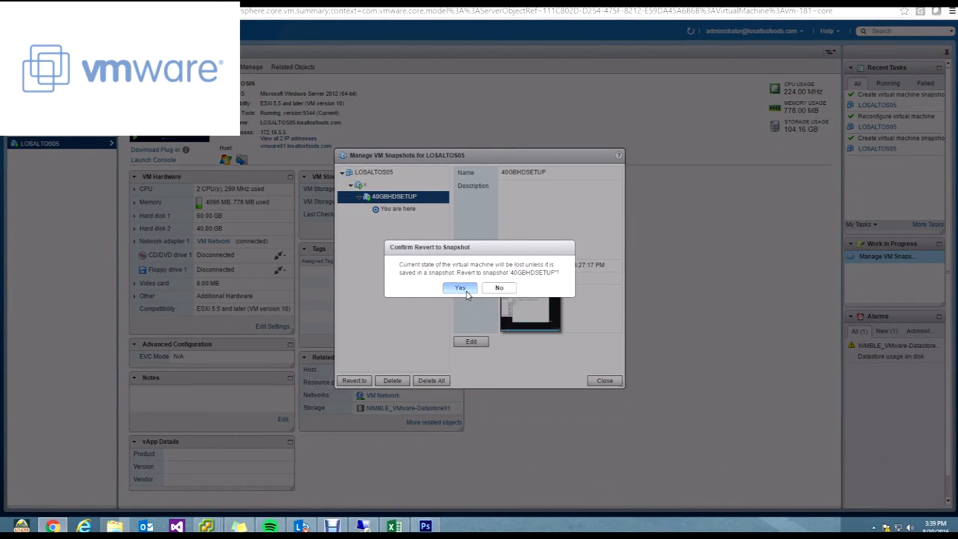
click(465, 292)
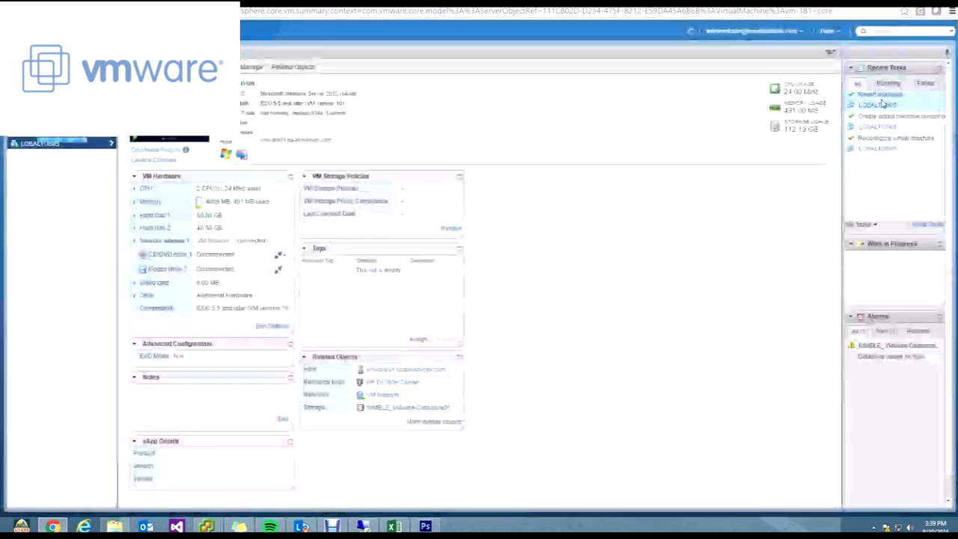
Step: Open the LOSALTOS05 console and check the contents of New Volume (D:) and the drives under This PC
click(153, 160)
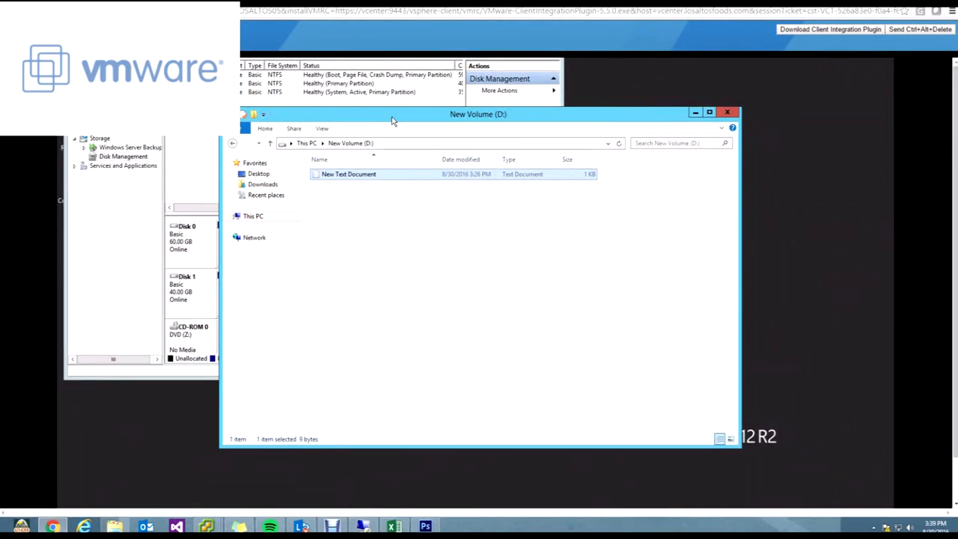
drag(392, 120, 486, 149)
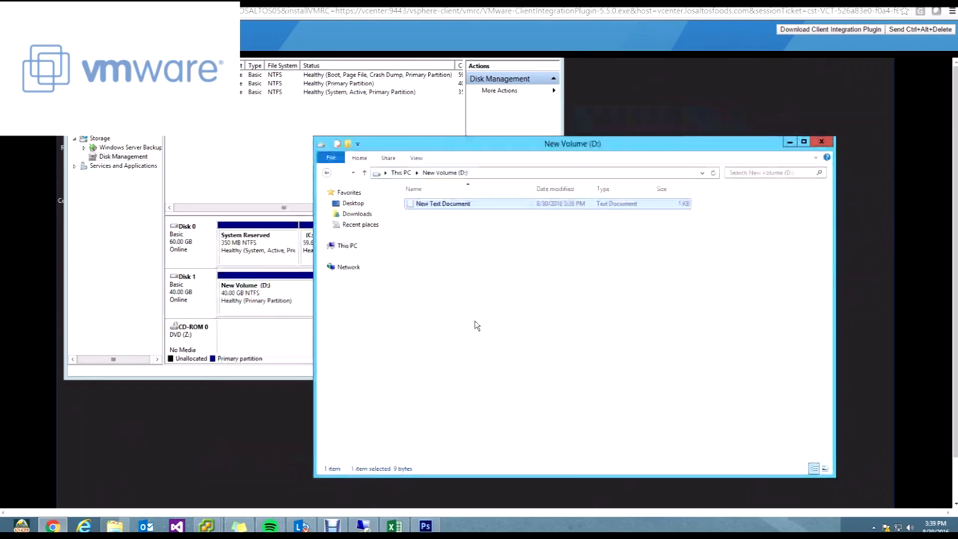
click(360, 251)
double_click(436, 287)
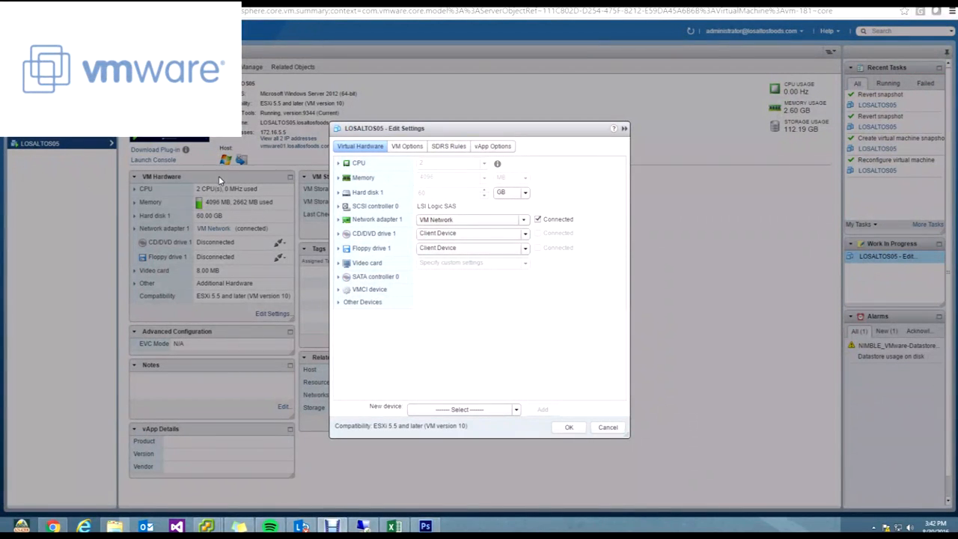
Step: Add a new 40 GB hard disk in the LOSALTOS05 settings and set its disk mode to Independent - Persistent
click(512, 406)
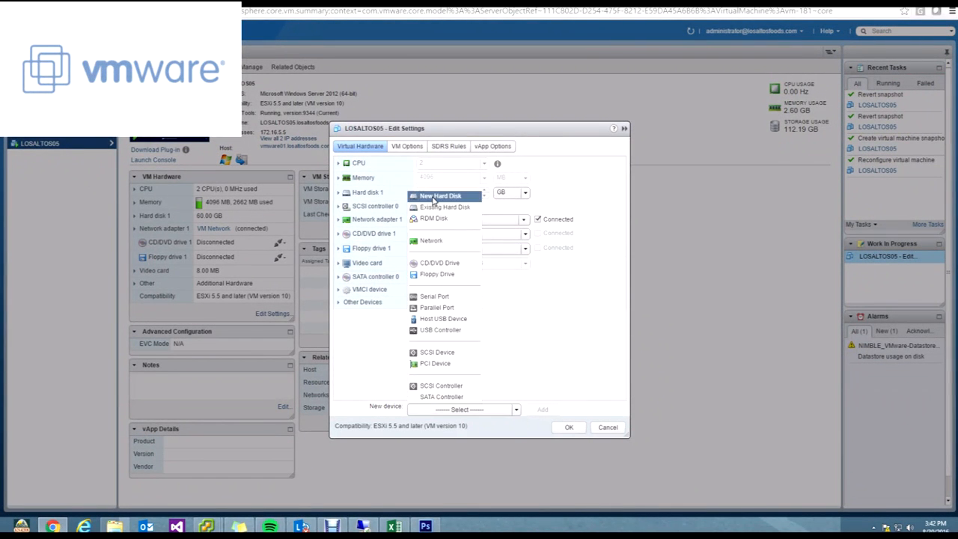
click(434, 197)
click(543, 409)
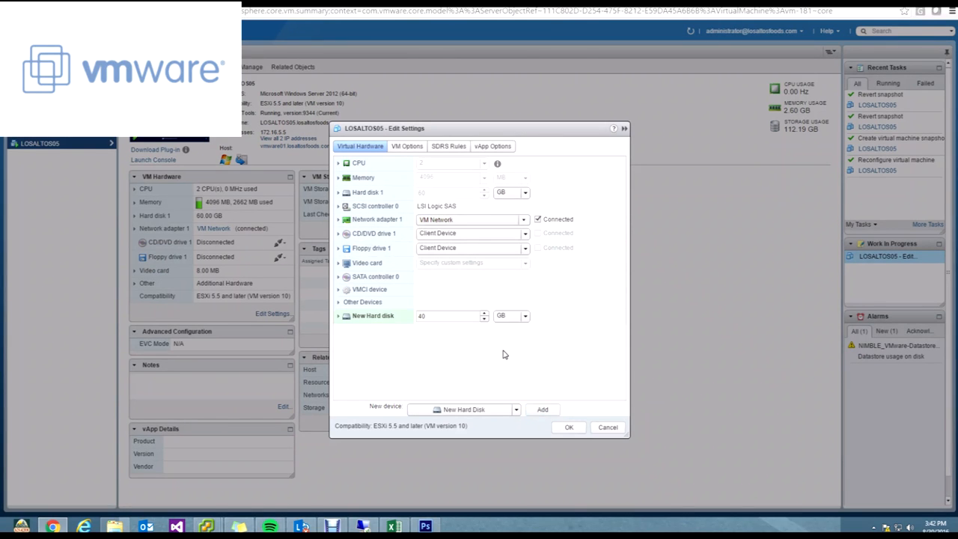
click(339, 315)
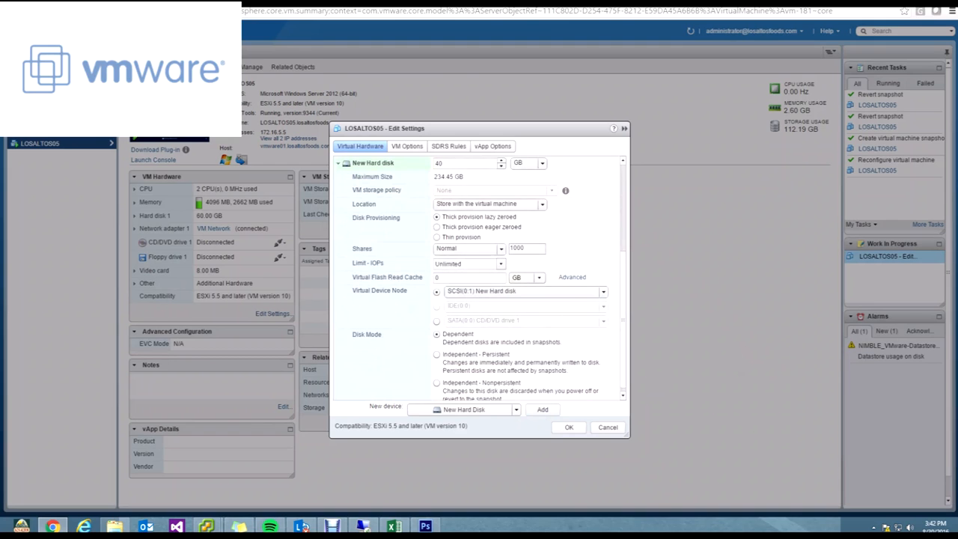
scroll(622, 318, down, 1)
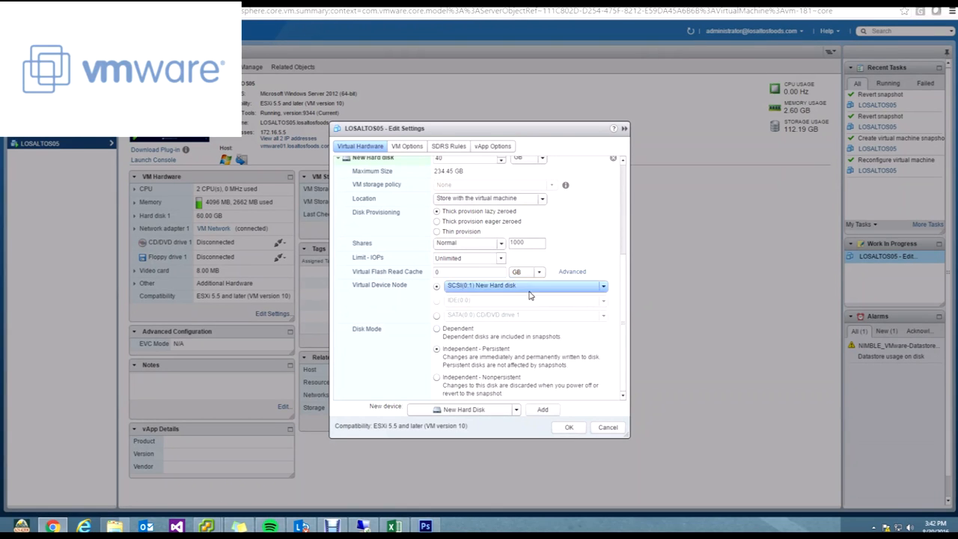
Step: Store the new independent persistent hard disk on NIMBLE_VMware-FileServer, set its size to 2 GB, and apply the virtual machine settings
click(543, 200)
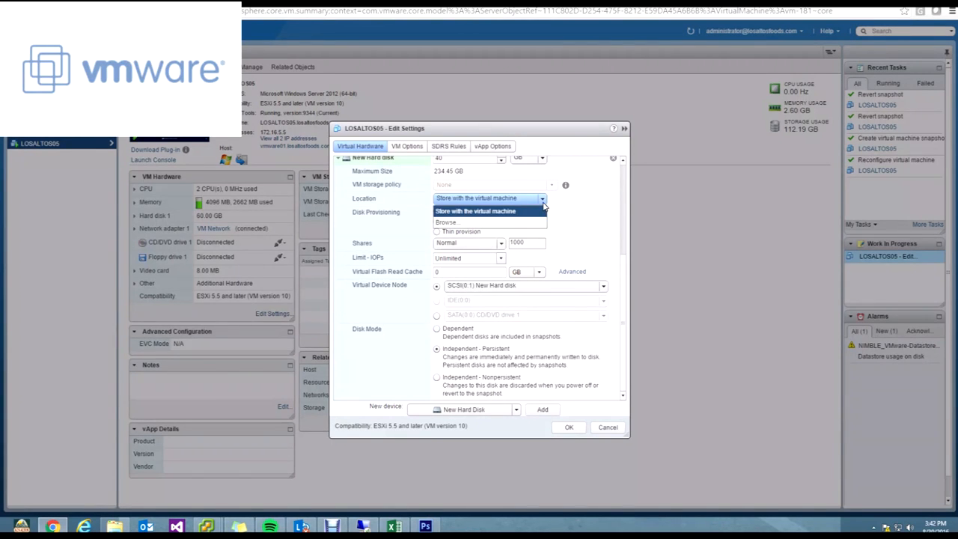
click(480, 225)
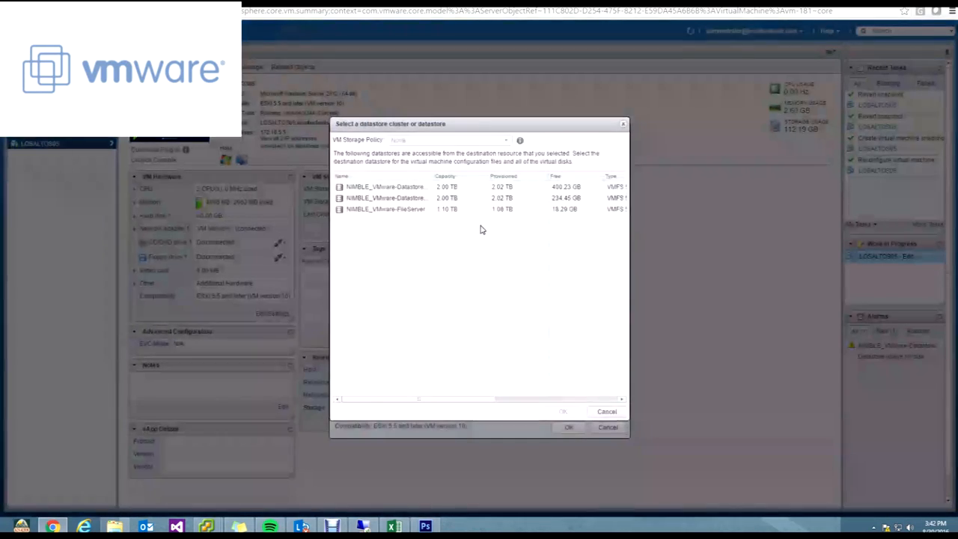
click(376, 213)
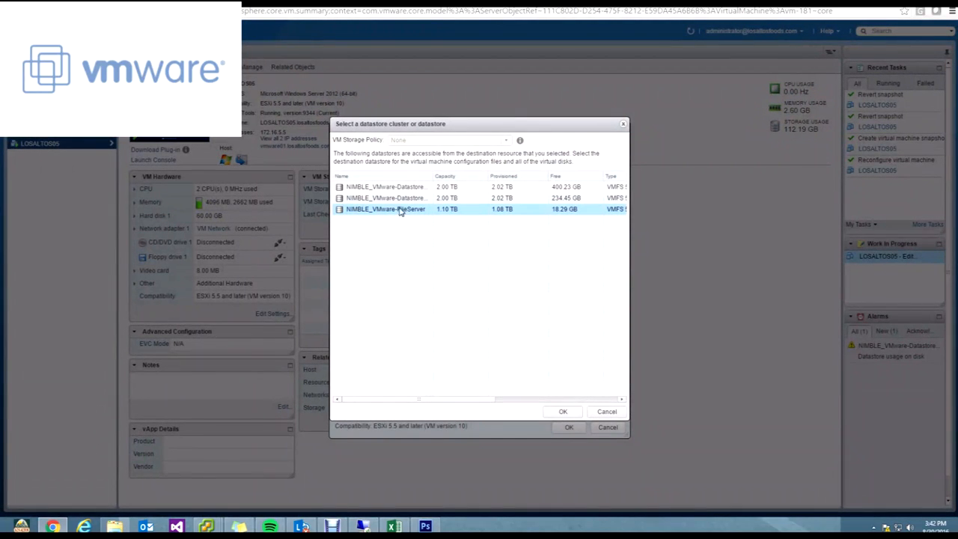
click(562, 412)
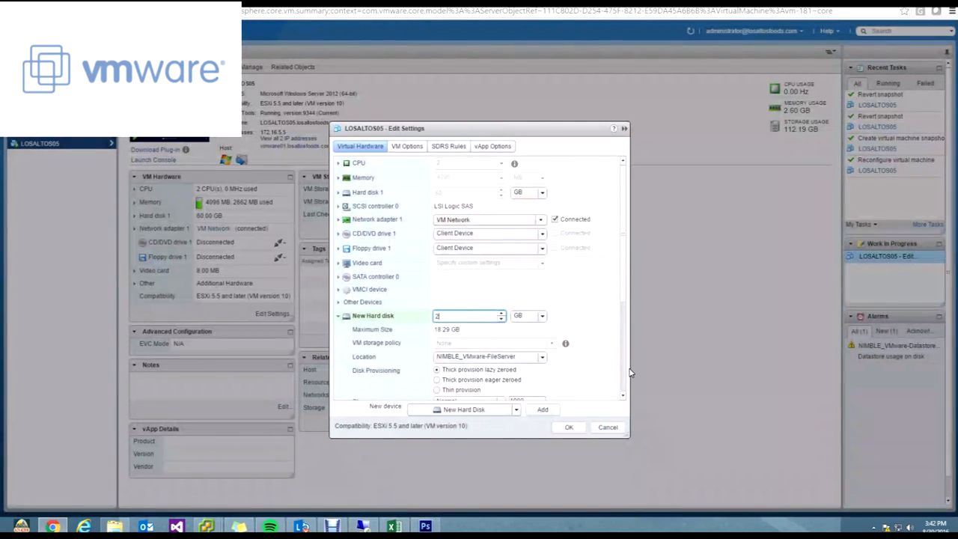
scroll(621, 374, down, 3)
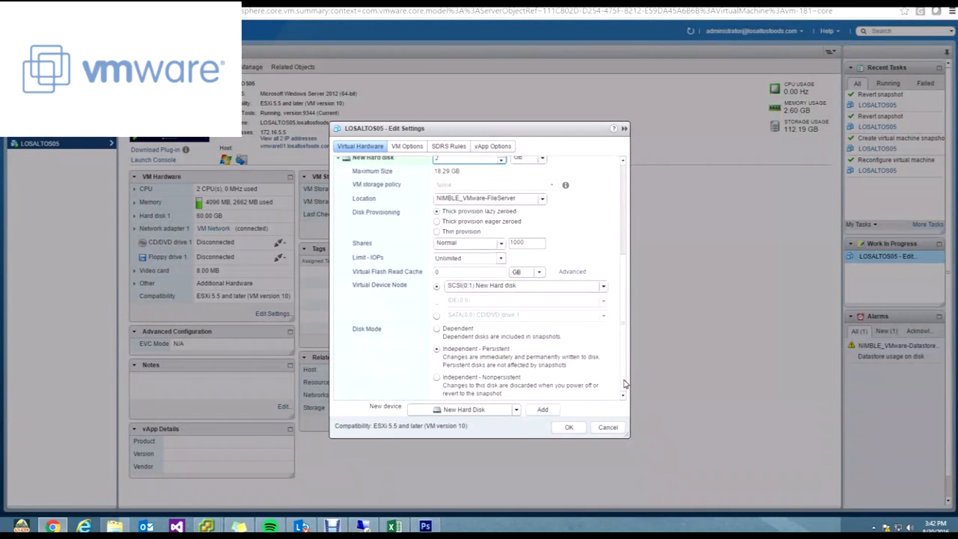
click(571, 427)
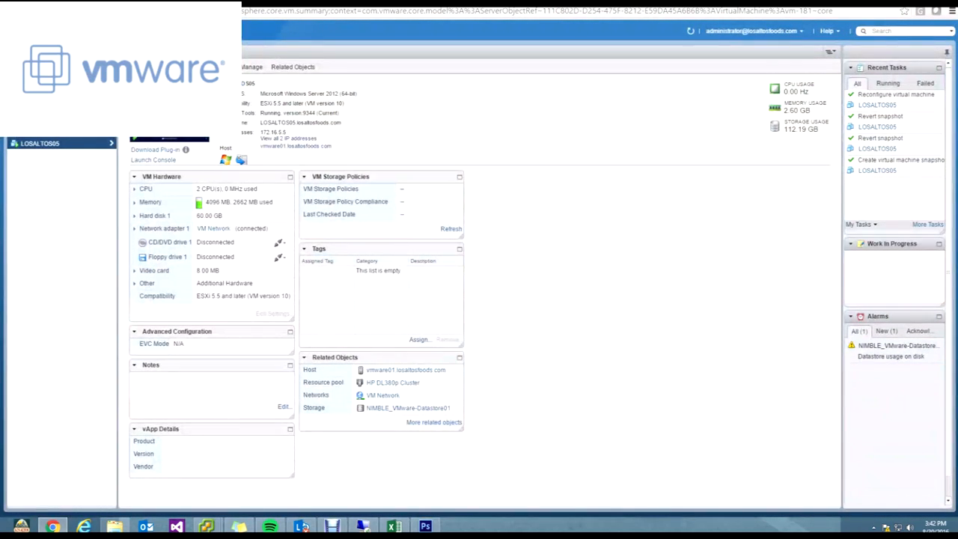
Step: In the LOSALTOS05 console, initialize Disk 1 as MBR and create a 2045 MB NTFS simple volume with drive letter D
click(144, 161)
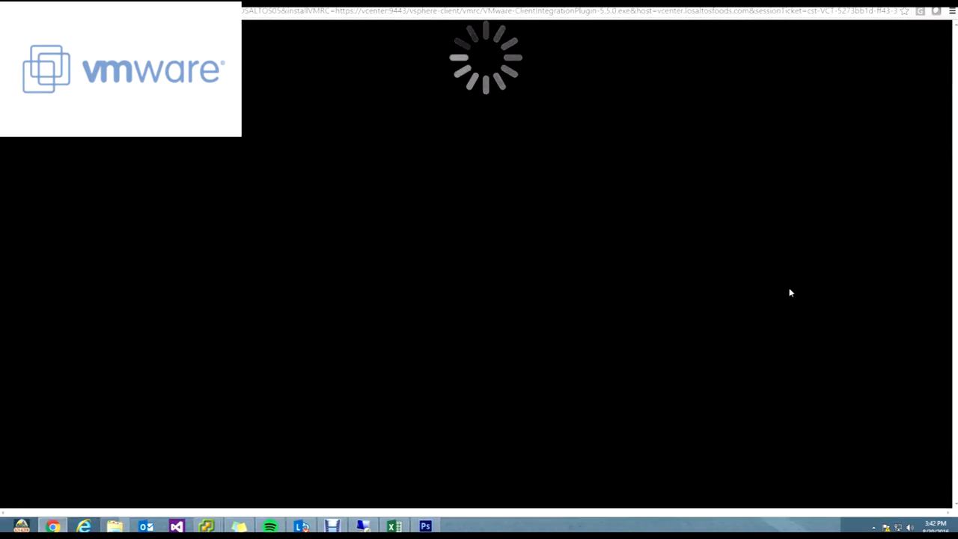
right_click(192, 301)
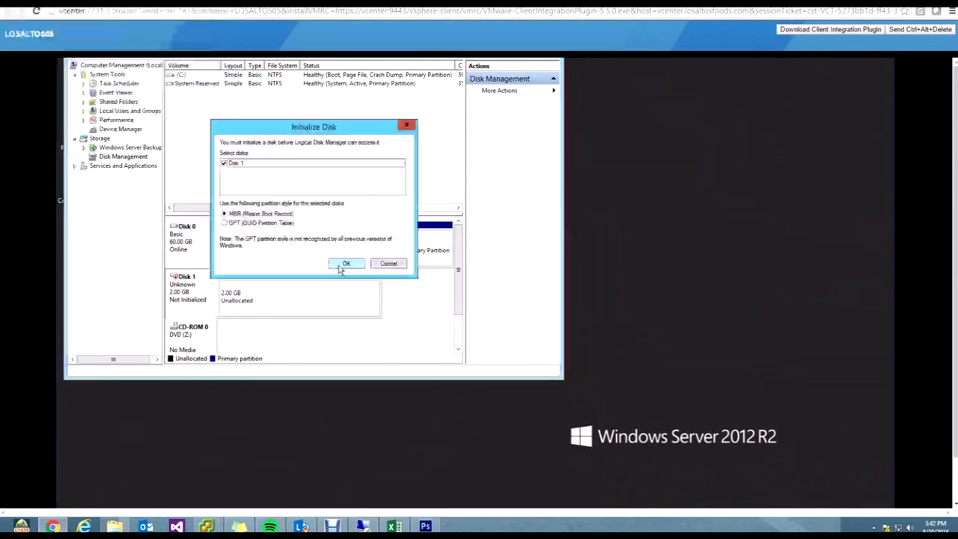
click(341, 267)
right_click(255, 294)
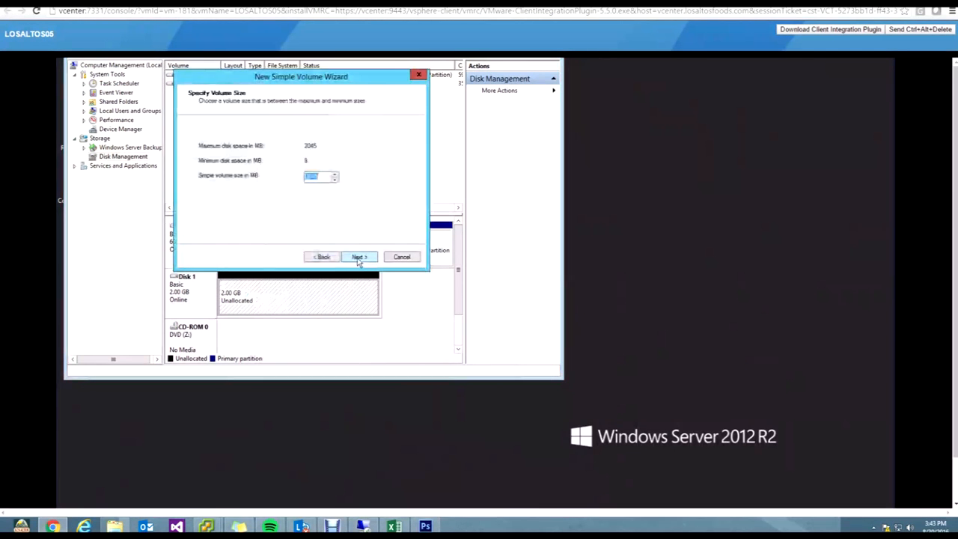
click(355, 197)
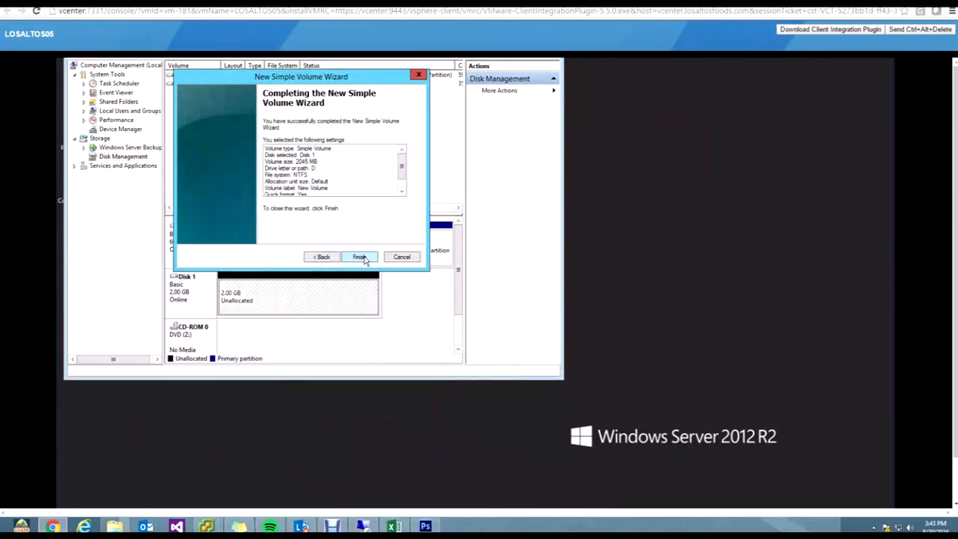
click(362, 257)
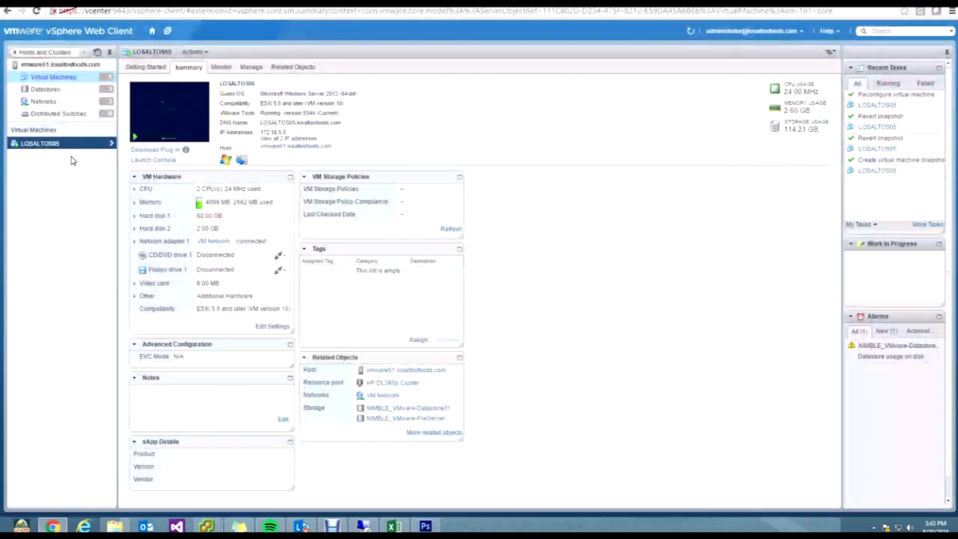
Step: Try to take a snapshot of LOSALTOS05 named HDIndependent that includes the virtual machine's memory
right_click(64, 147)
click(64, 216)
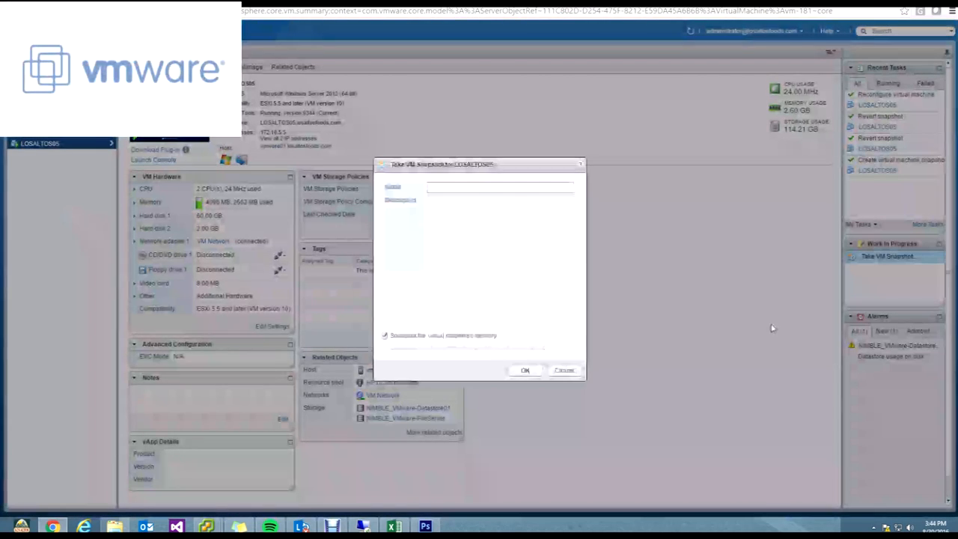
click(525, 371)
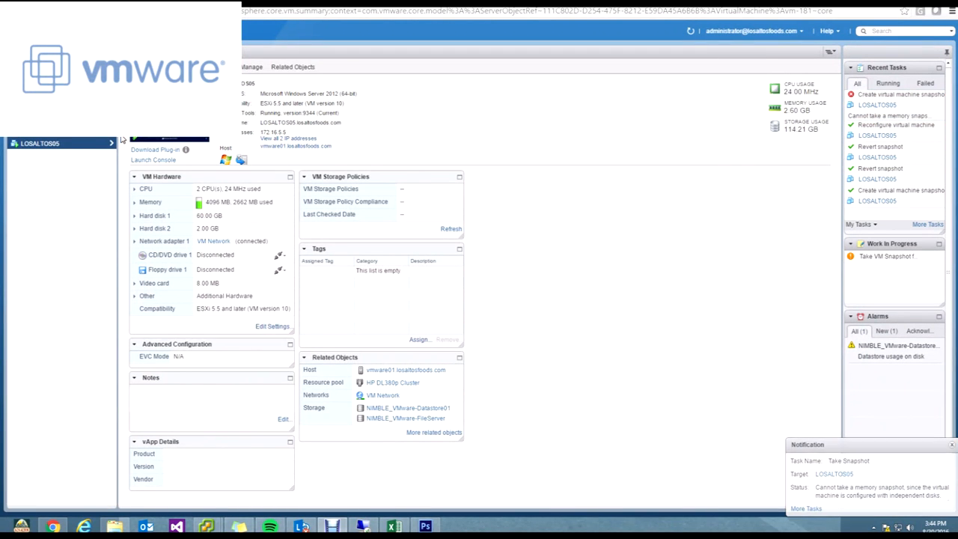
Step: Take the HDIndependent snapshot of LOSALTOS05 without the virtual machine's memory
right_click(54, 147)
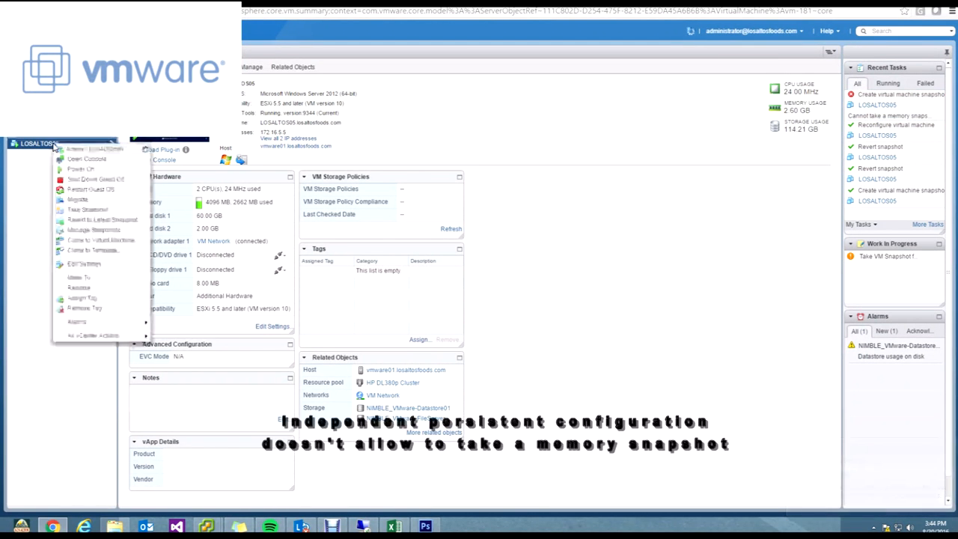
click(88, 211)
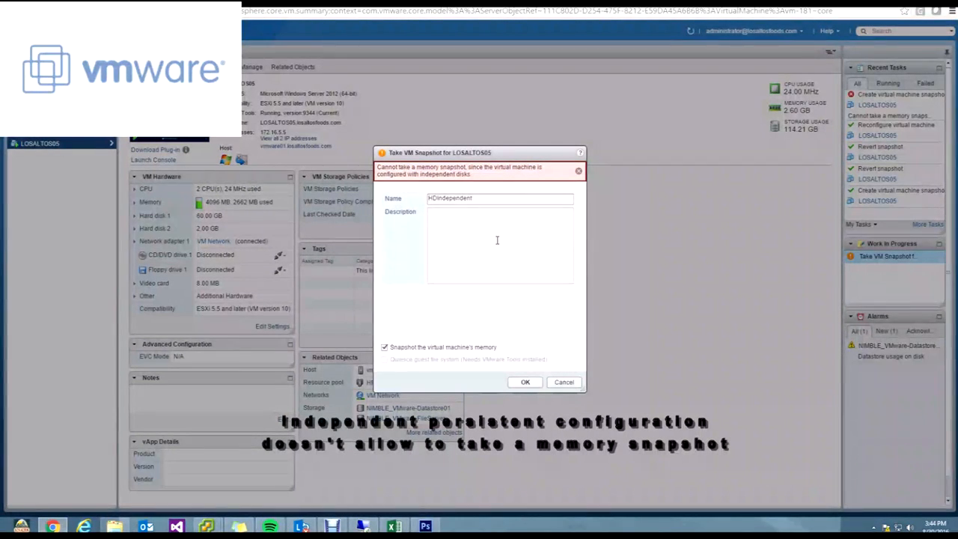
click(384, 348)
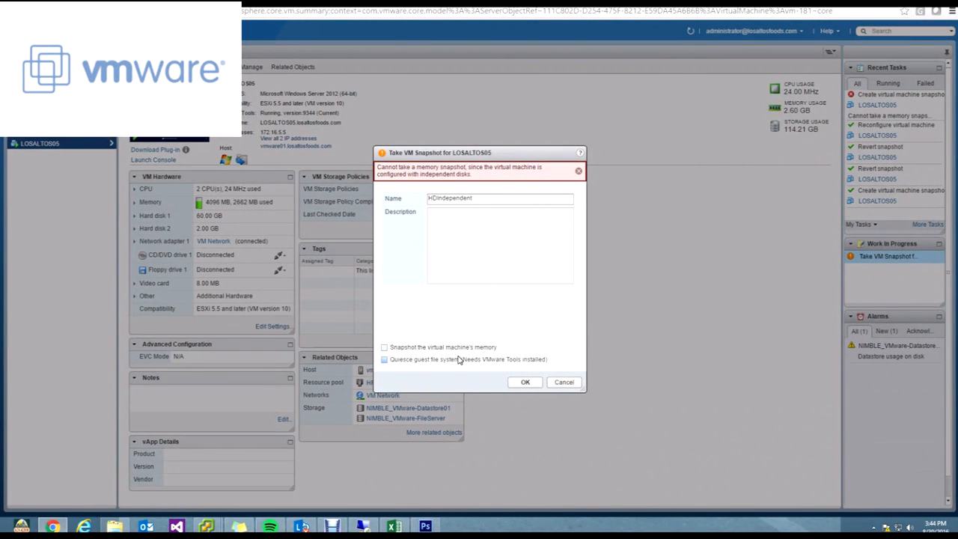
click(526, 382)
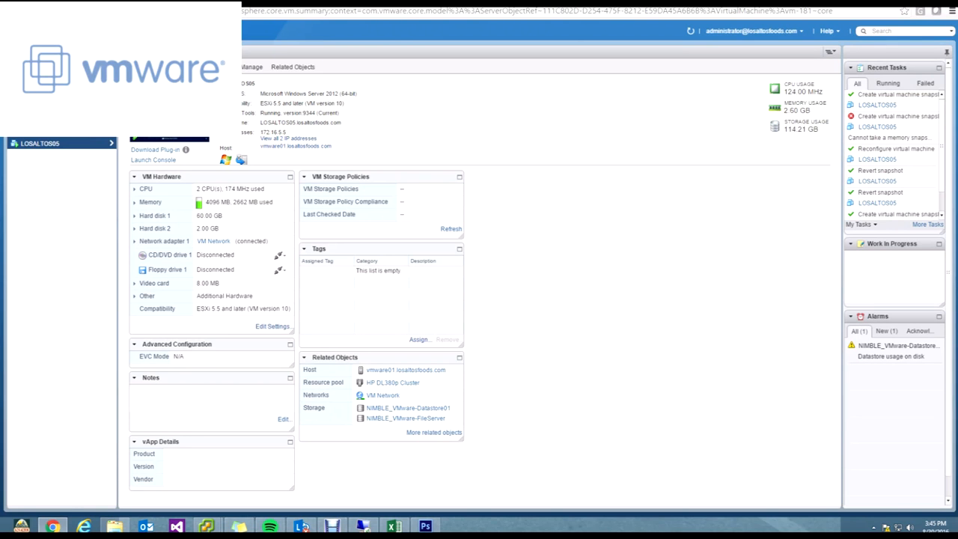
Step: In the LOSALTOS05 console, copy the backup log CSV and the tatems2005be.mdb.mdb file to New Volume (D:), accepting the security warning
click(152, 160)
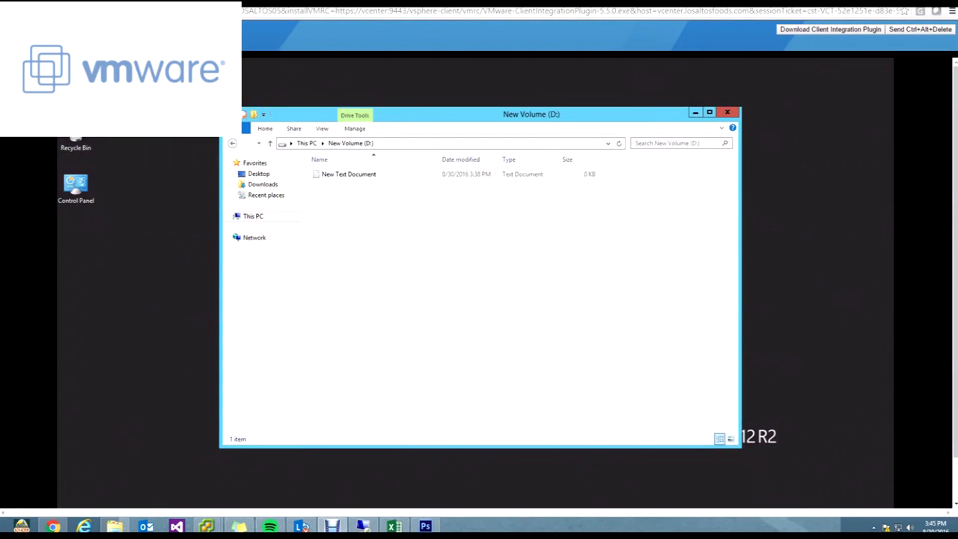
drag(621, 292, 386, 184)
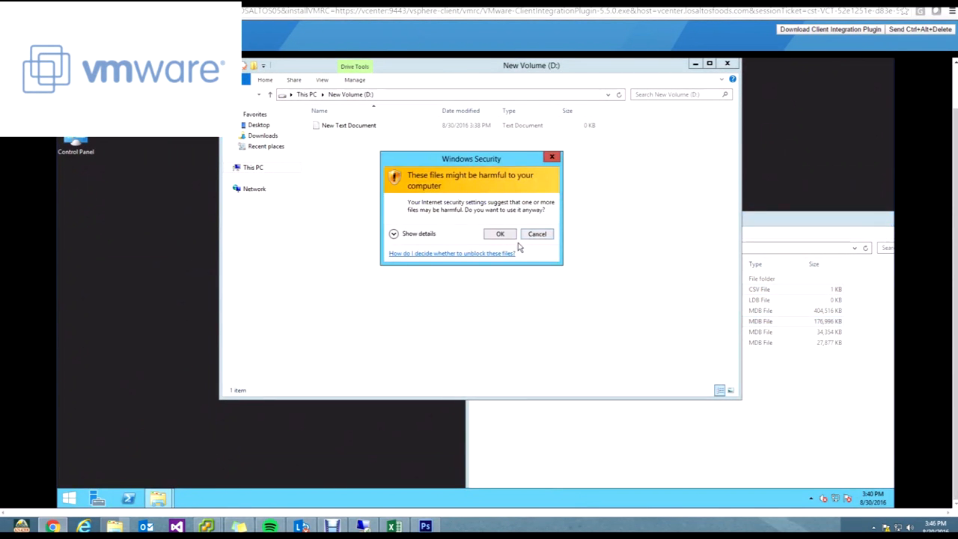
click(498, 234)
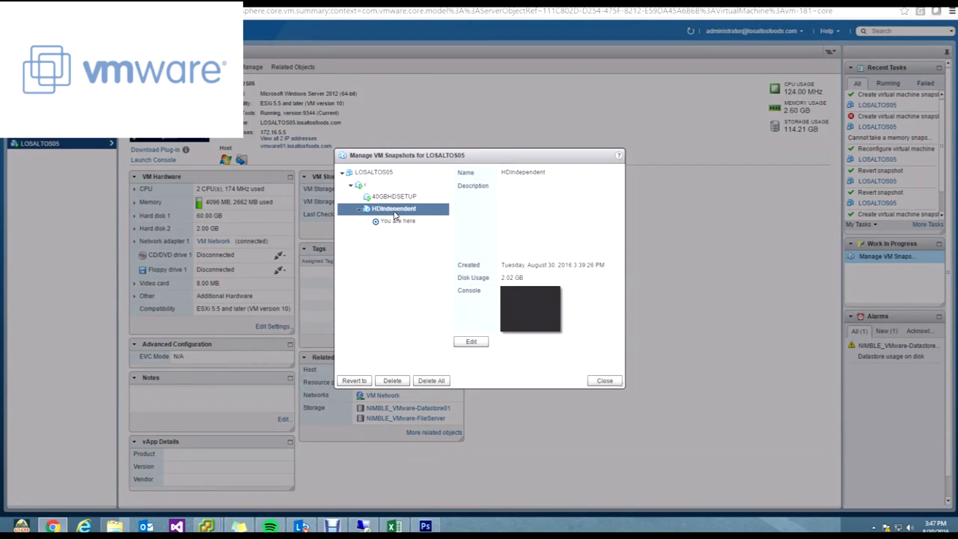
Step: Revert LOSALTOS05 to the HDIndependent snapshot and check the contents of New Volume (D:) in its console
click(354, 380)
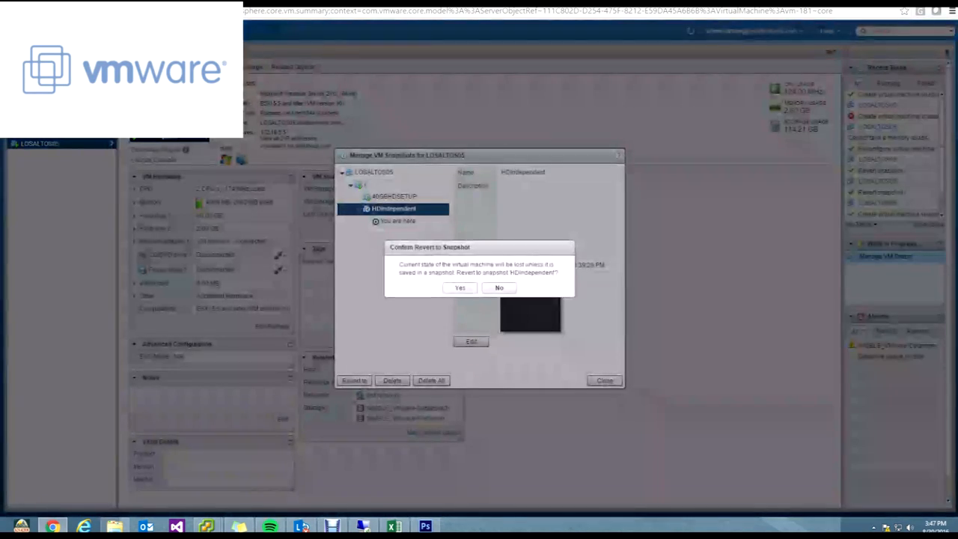
click(460, 287)
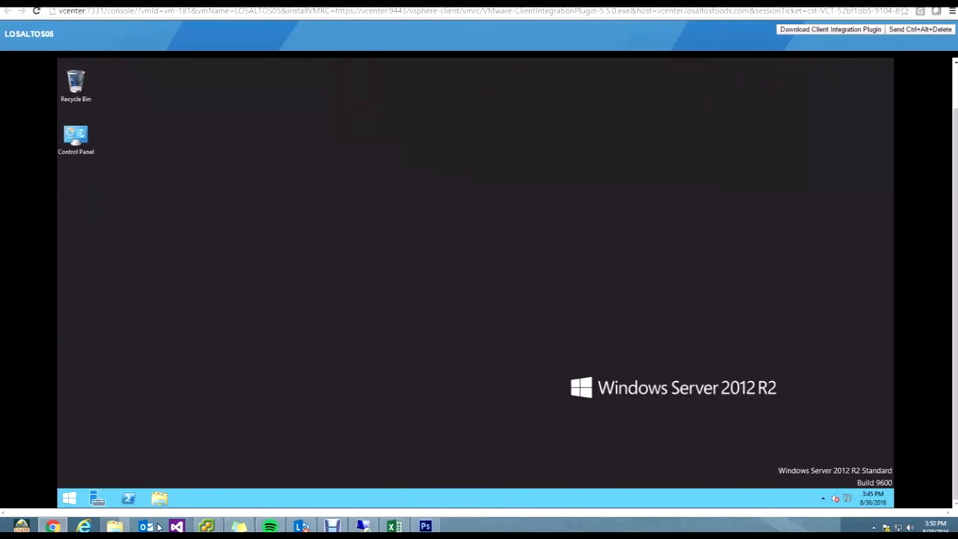
click(159, 500)
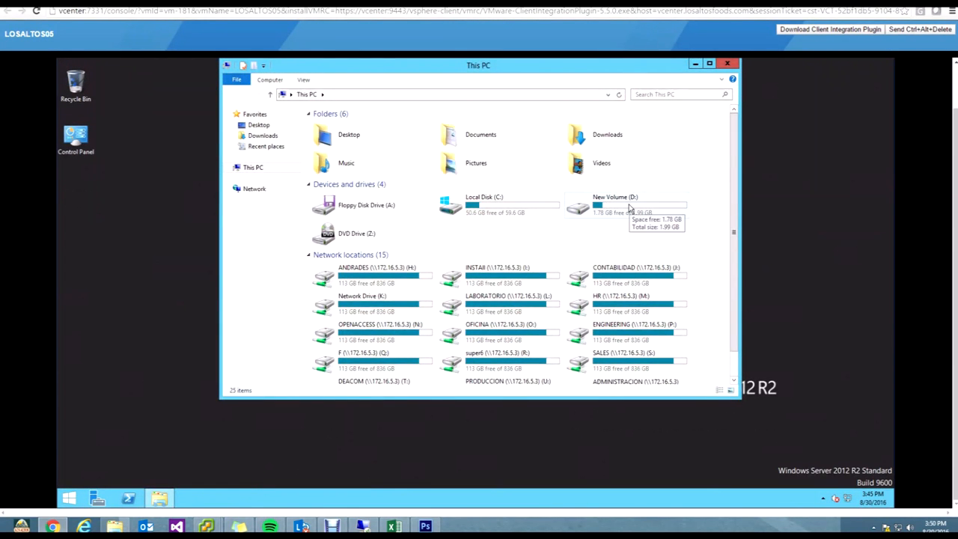
double_click(629, 208)
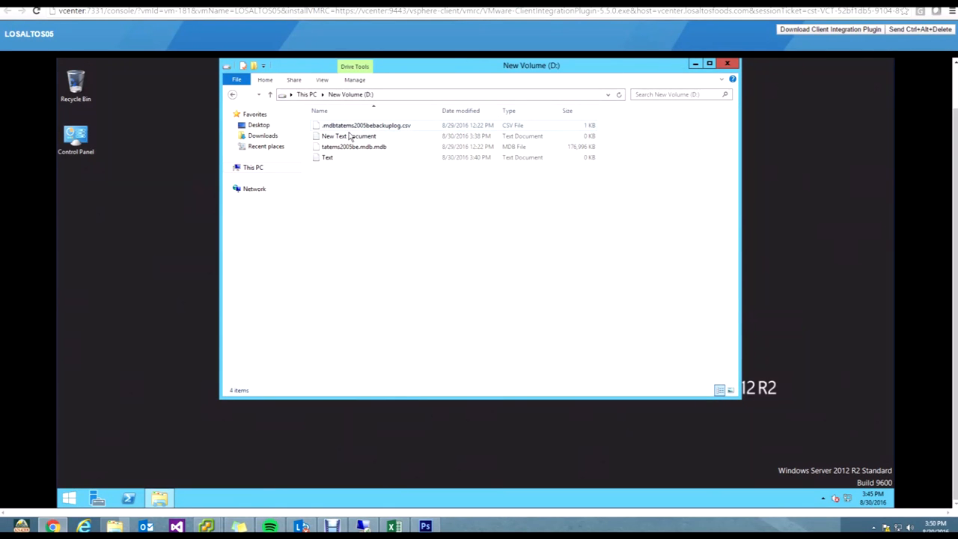